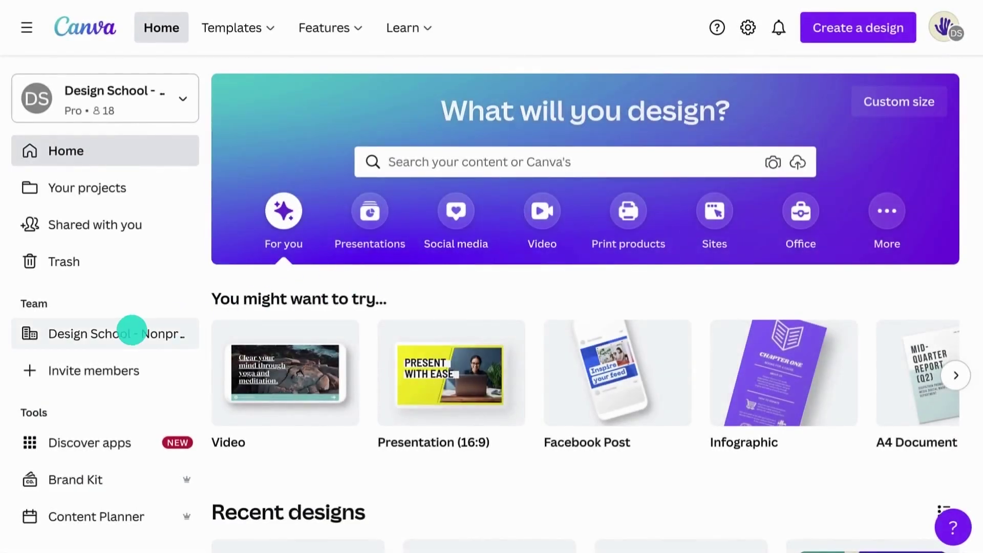
# Step: Search the nonprofit team's People list for the member and show their role options
pyautogui.click(131, 332)
pyautogui.click(558, 346)
pyautogui.click(329, 450)
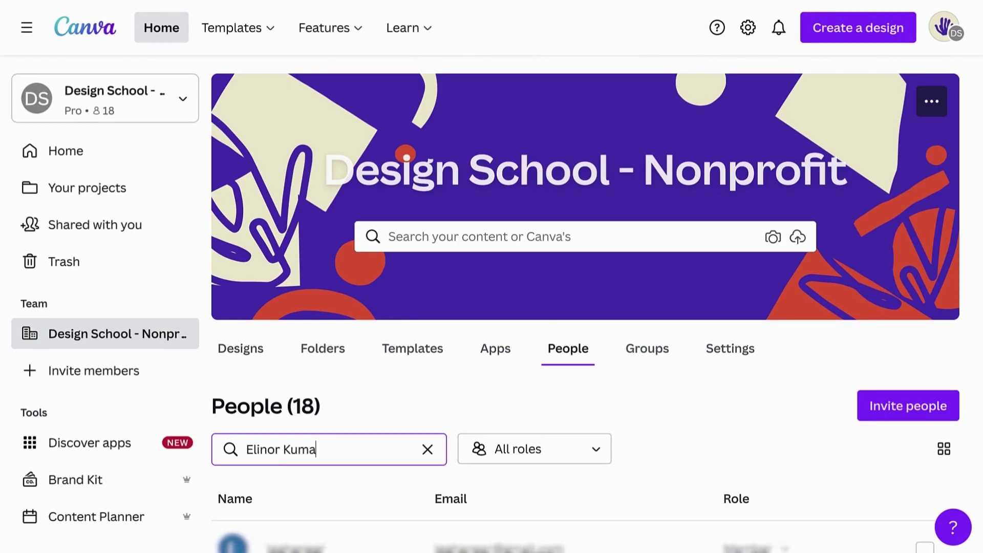
pyautogui.write('r')
pyautogui.scroll(-2, 583, 384)
pyautogui.click(807, 423)
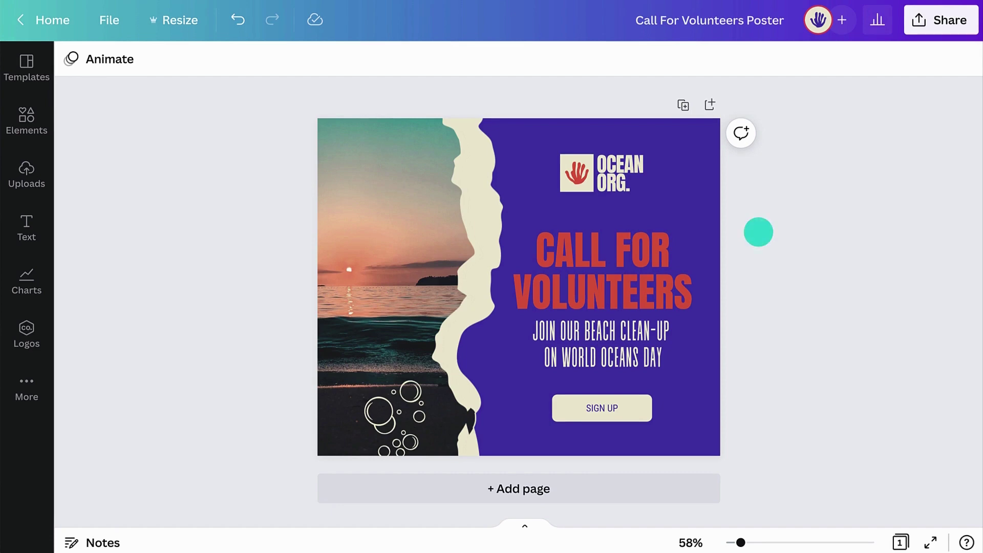
# Step: Lock the Ocean Org logo group and post the comment "Please don't replace the picture."
pyautogui.click(603, 181)
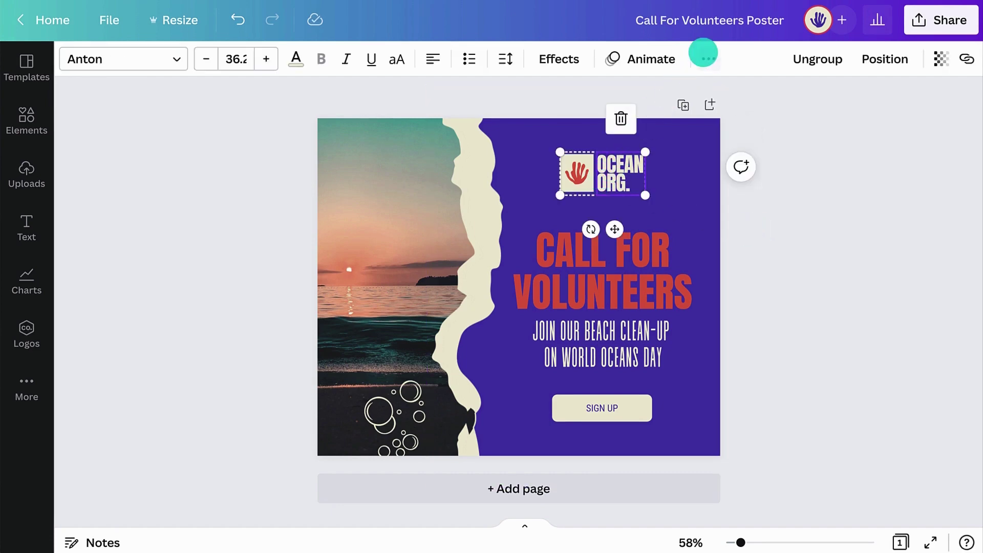
pyautogui.click(705, 56)
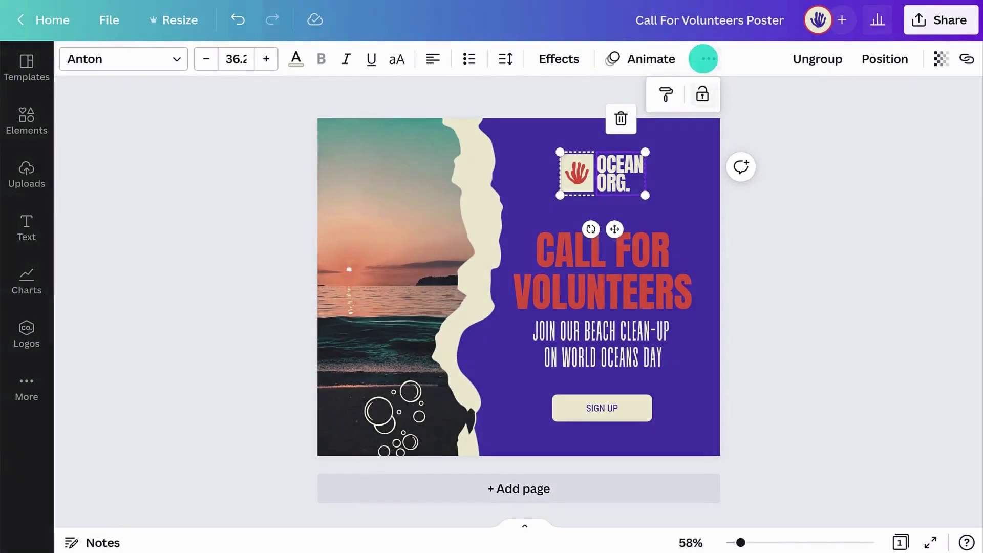
pyautogui.click(702, 92)
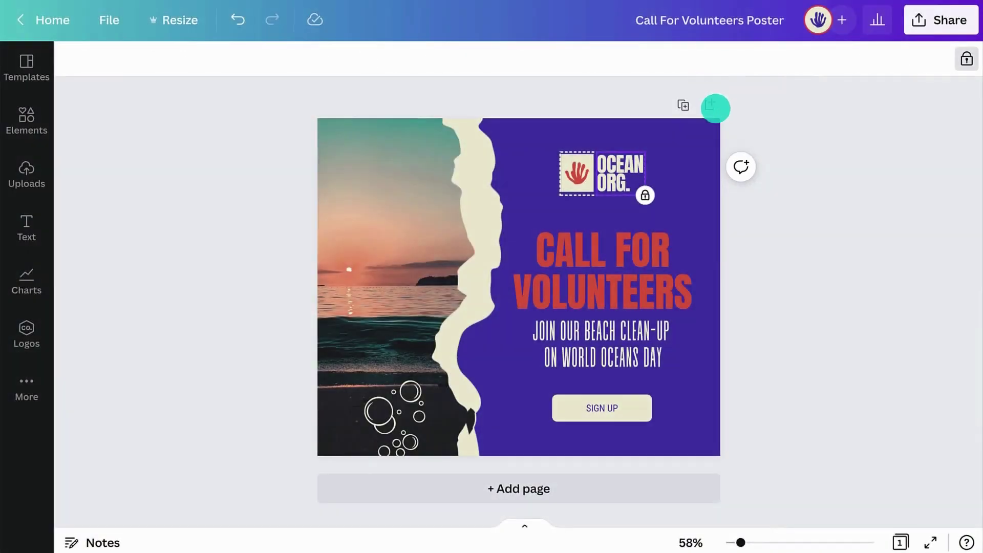
pyautogui.click(740, 167)
pyautogui.write("Please don't replace the picture.")
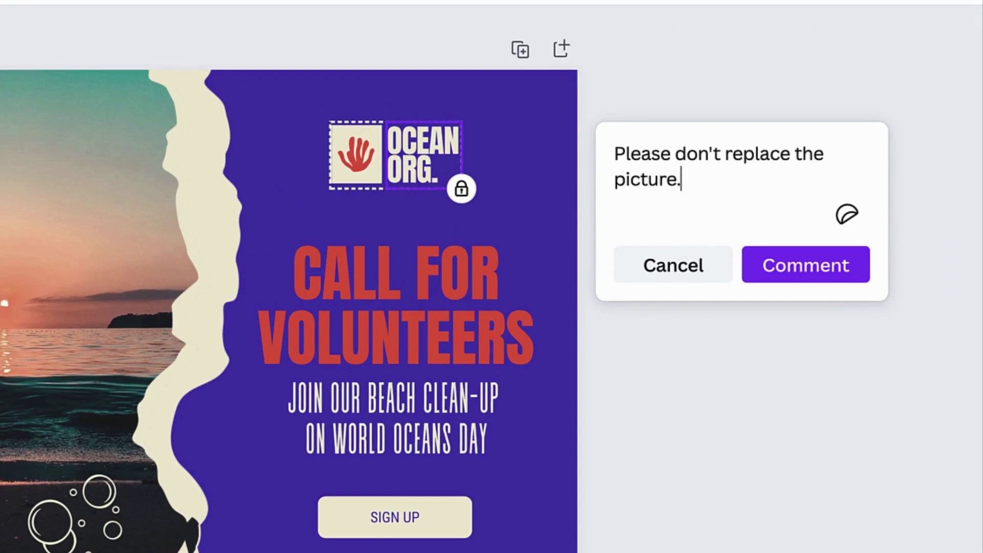
pyautogui.click(782, 248)
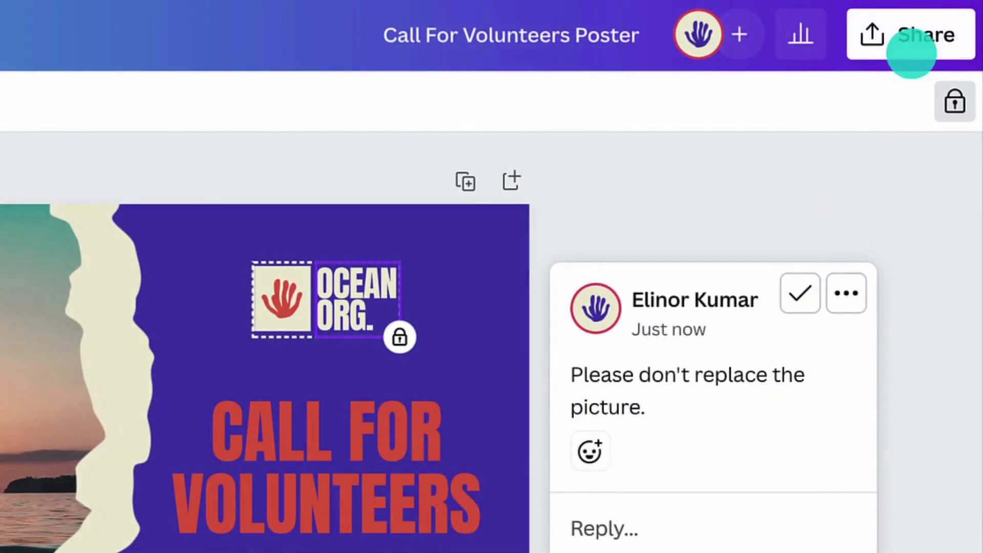
# Step: Publish the Call For Volunteers Poster as a template in Team templates
pyautogui.click(910, 44)
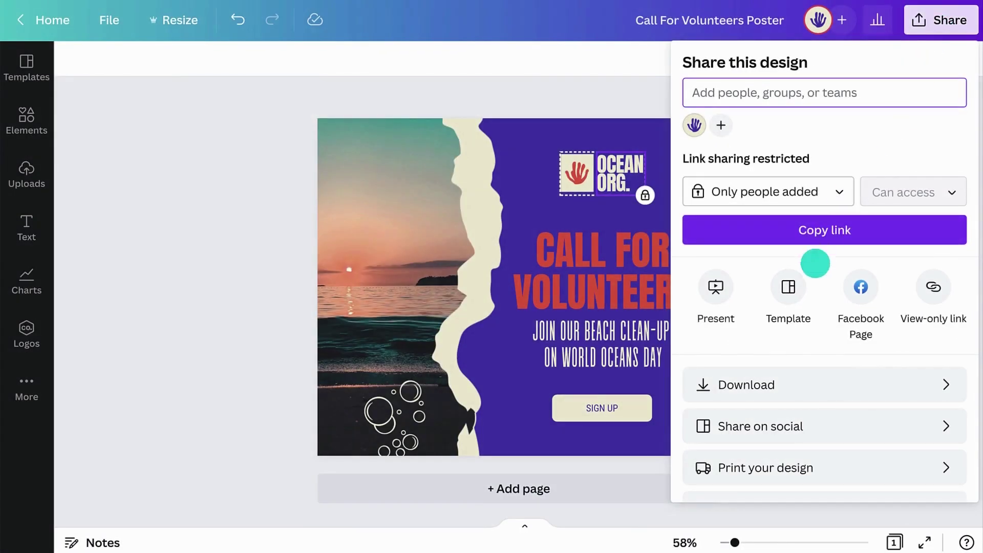
pyautogui.click(800, 290)
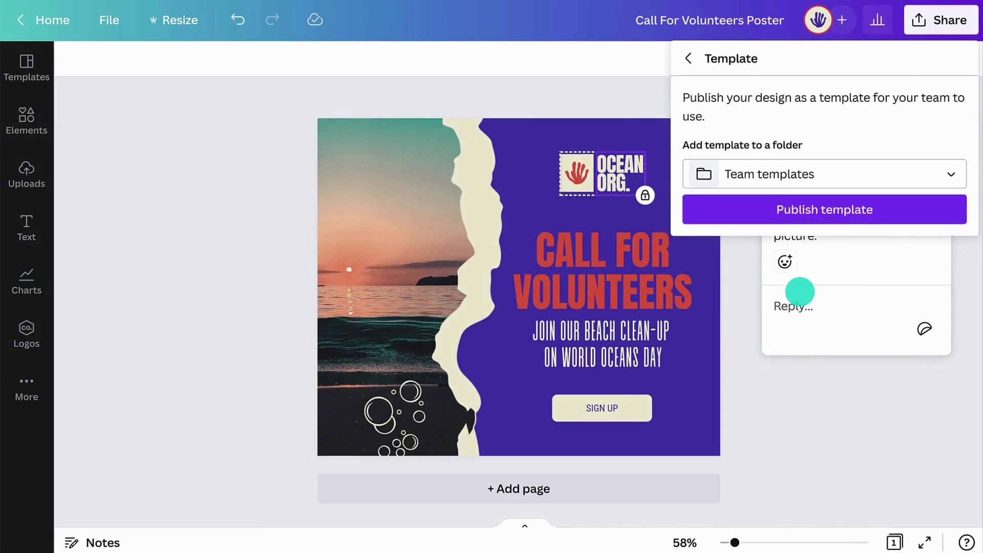
pyautogui.click(840, 209)
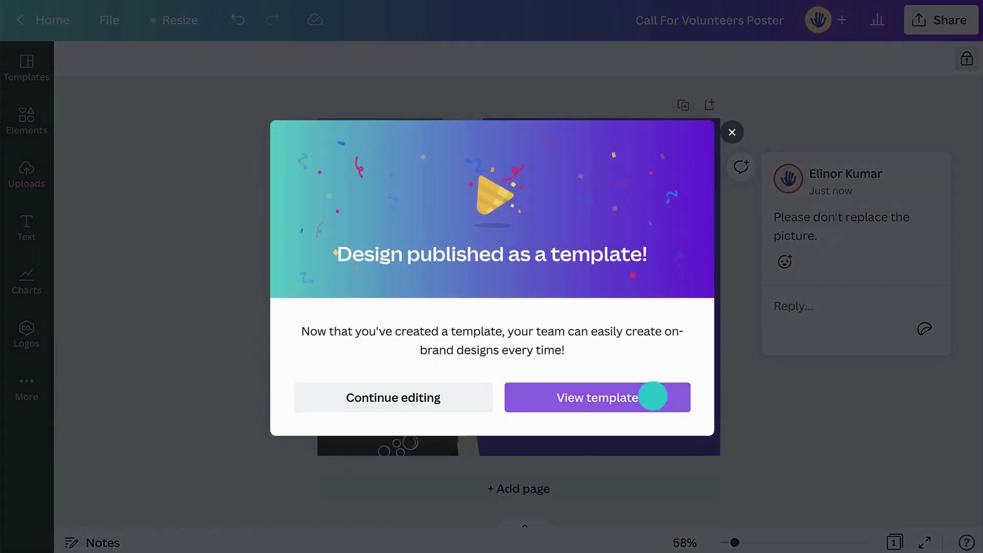
# Step: Republish the poster as a template inside a newly created Social Media folder
pyautogui.click(653, 396)
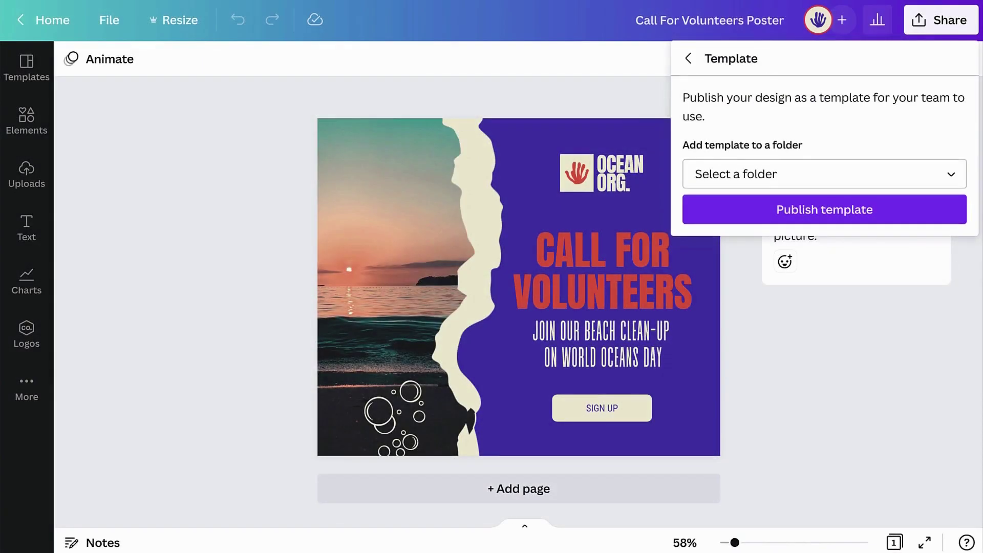
pyautogui.click(817, 175)
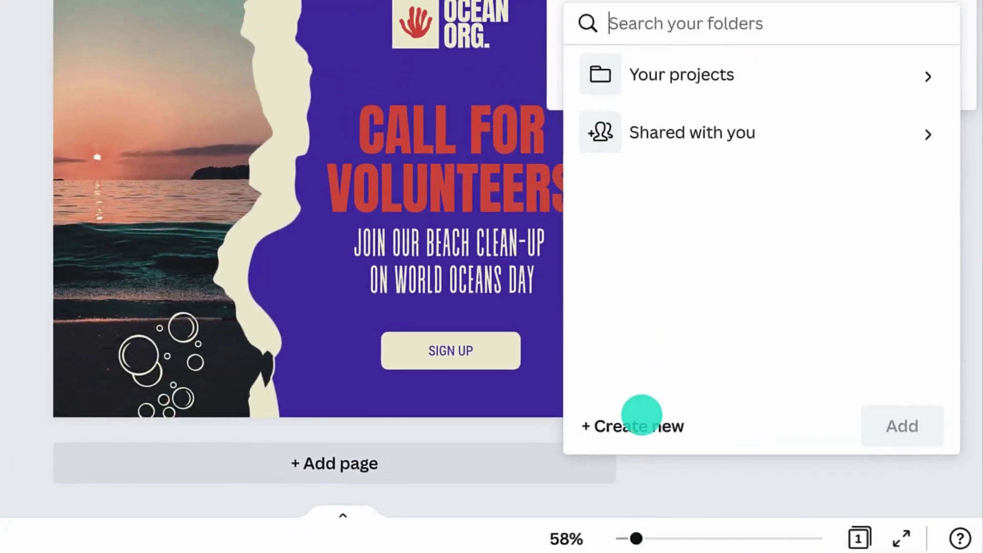
pyautogui.click(640, 419)
pyautogui.write('Social Media')
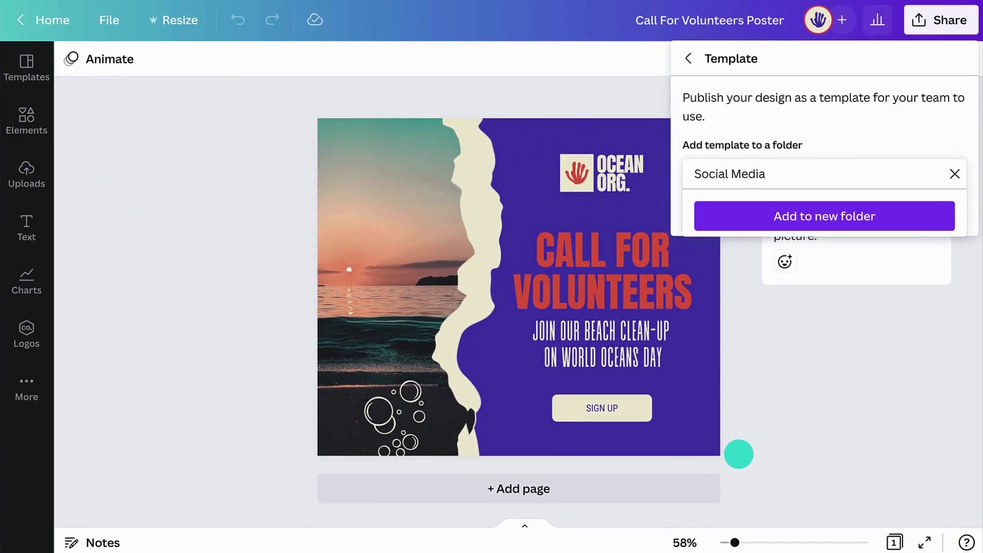
pyautogui.click(746, 222)
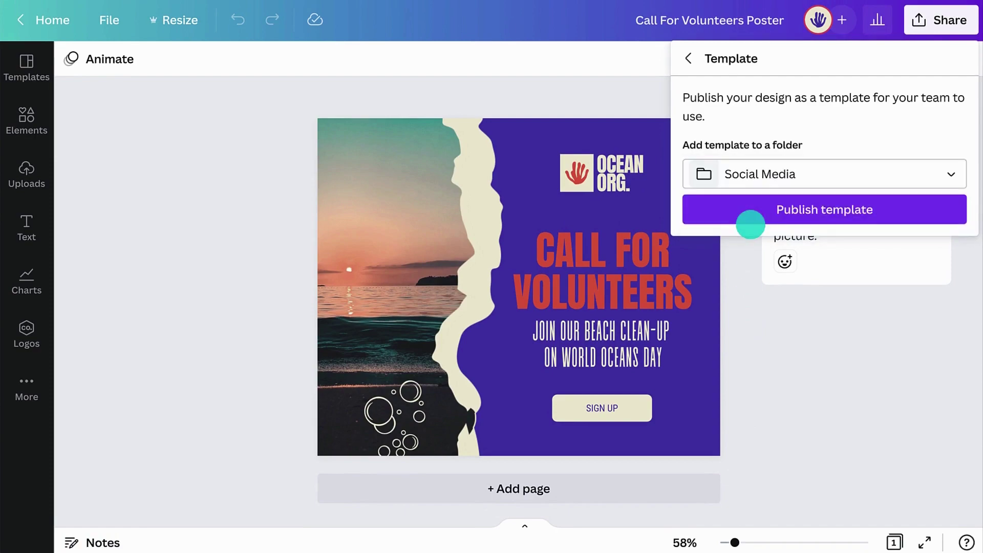
pyautogui.click(750, 223)
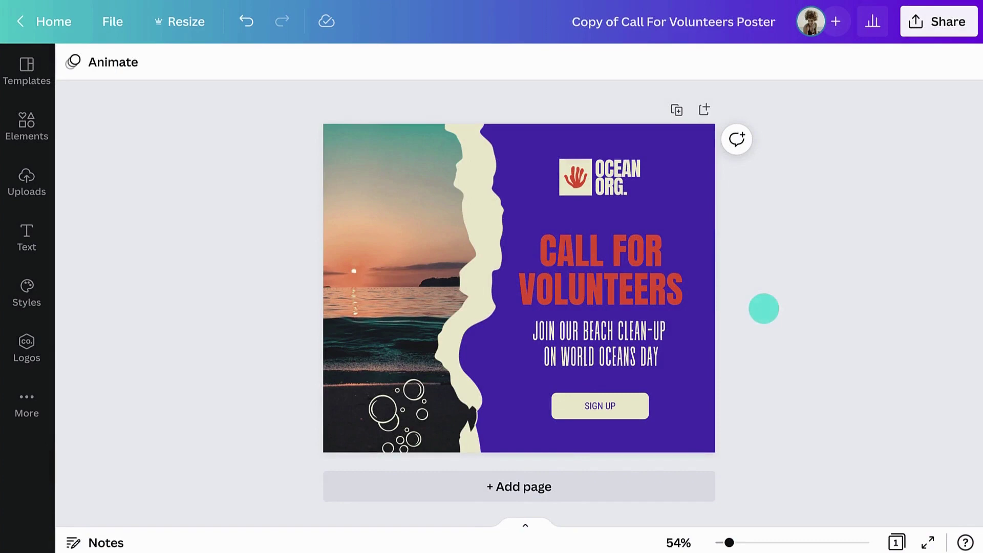
# Step: Start editing the CALL FOR VOLUNTEERS heading on the copied poster
pyautogui.doubleClick(634, 285)
pyautogui.write('NECESITAMOS')
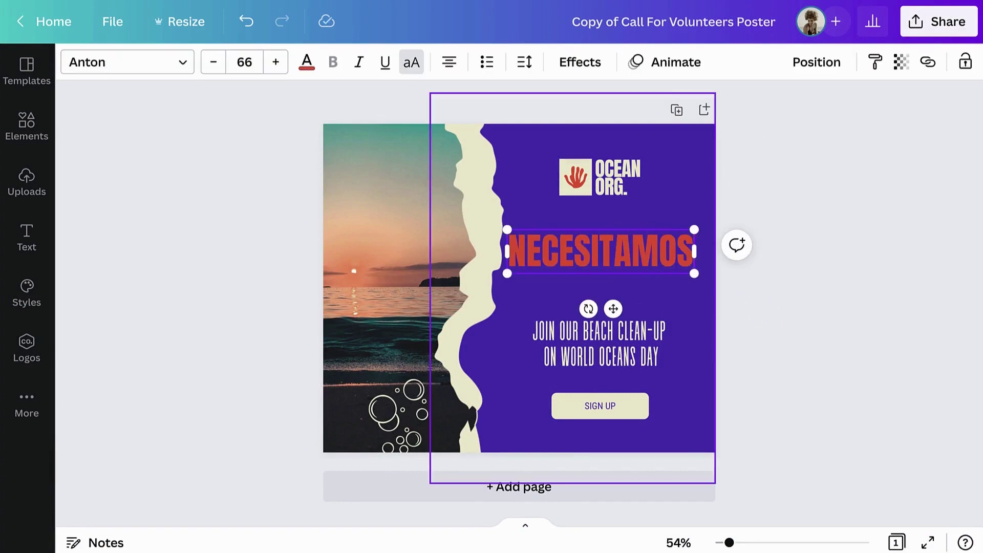
pyautogui.write(' VOLUNTA')
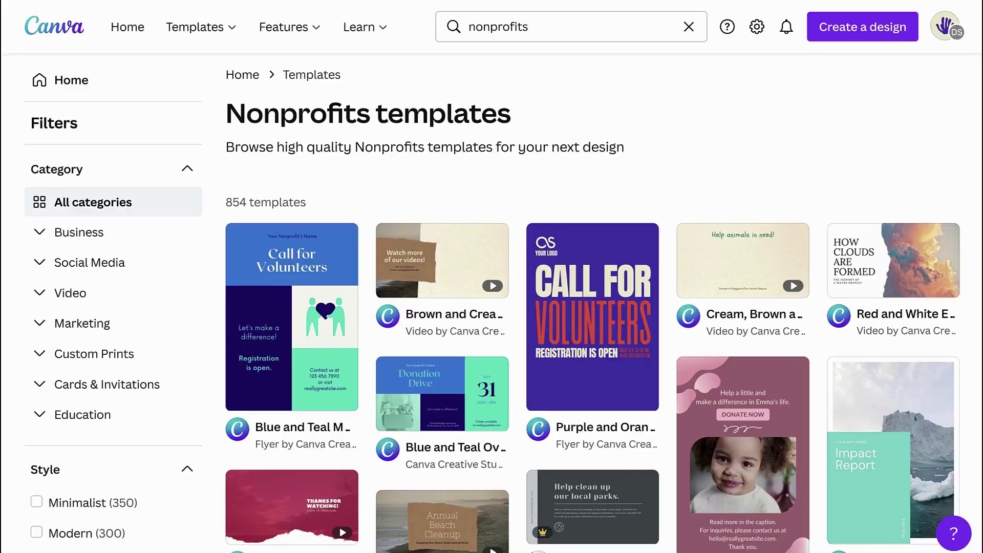
pyautogui.scroll(-2, 592, 302)
pyautogui.scroll(-3, 592, 302)
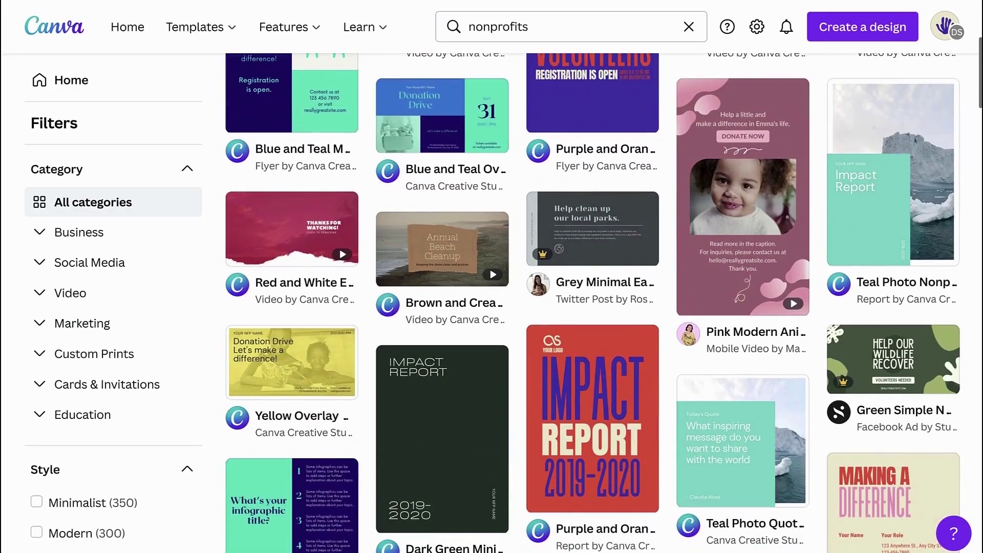
pyautogui.scroll(-3, 592, 303)
pyautogui.scroll(-4, 592, 303)
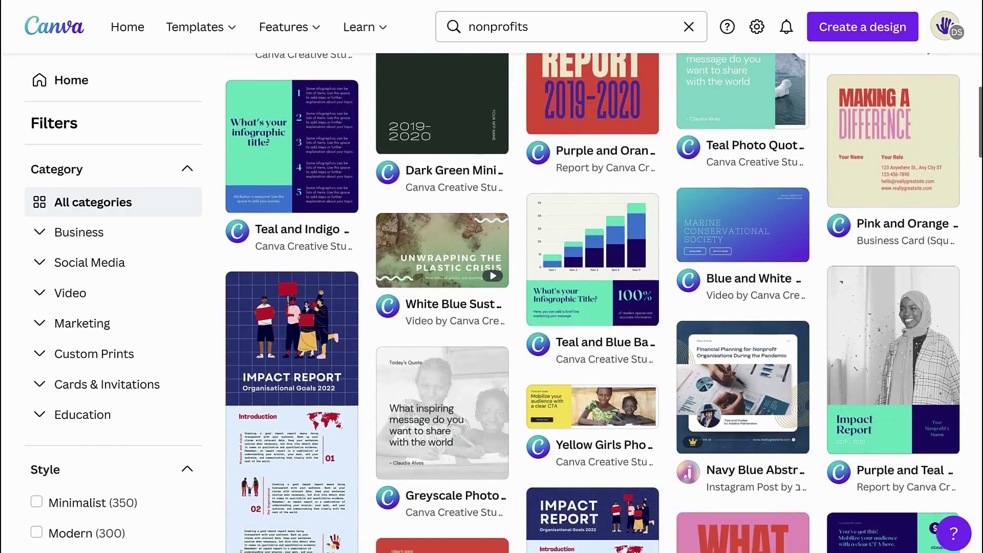
pyautogui.scroll(-2, 593, 303)
pyautogui.scroll(-4, 592, 303)
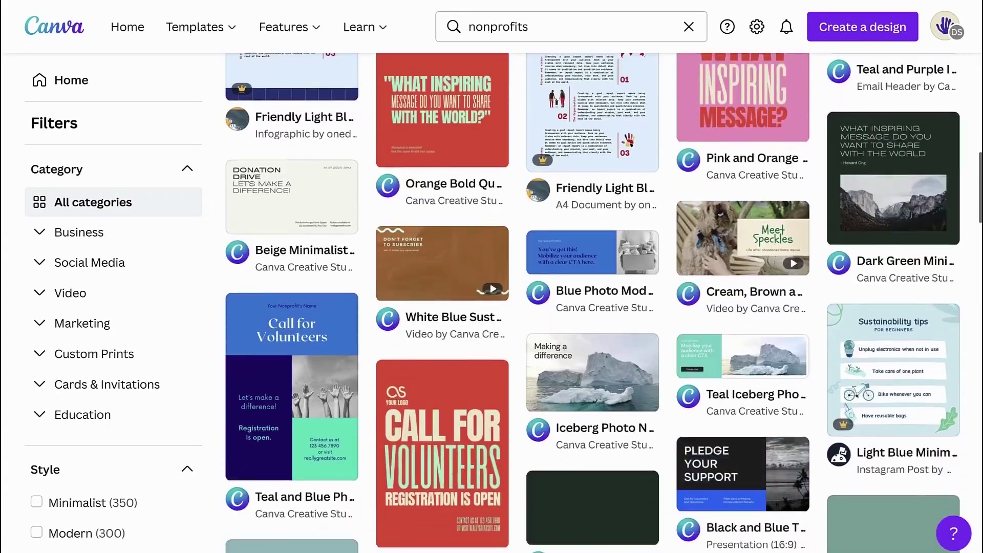